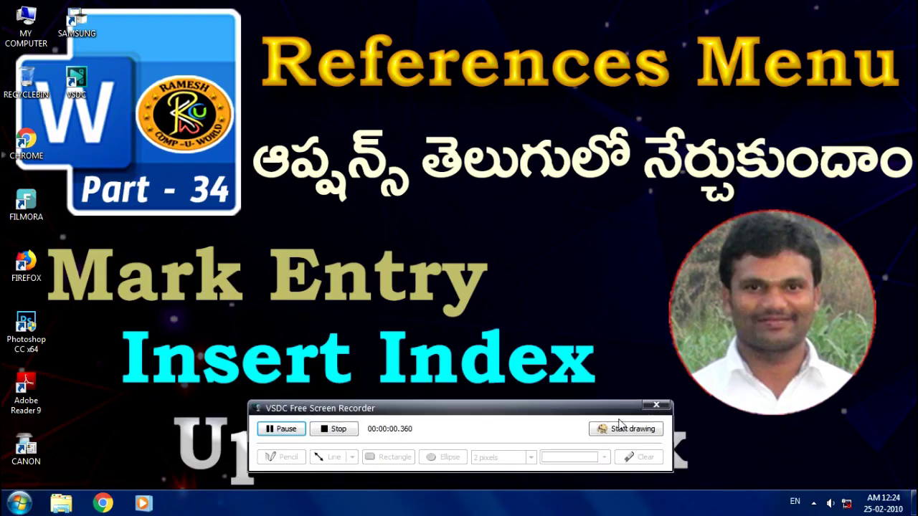
- Launch Word 2013 from the Start menu, dismiss the activation notice and create a blank document
left_click(650, 406)
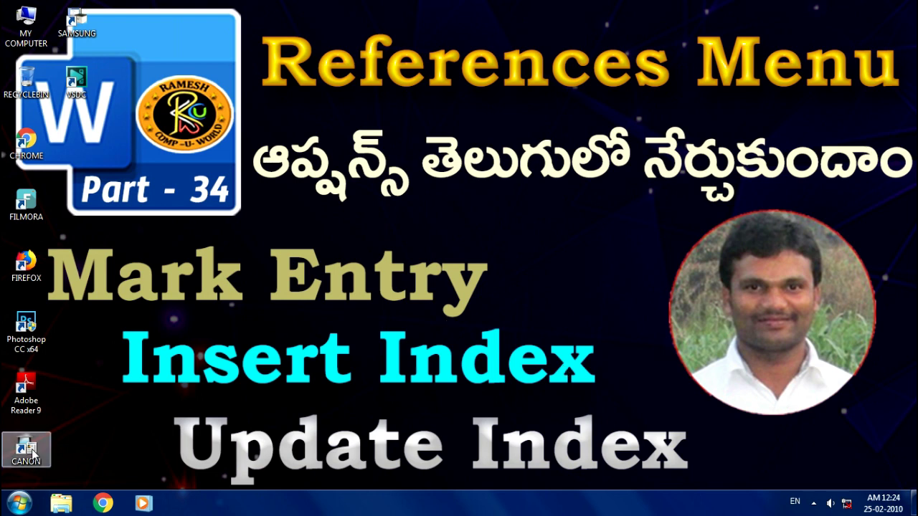
left_click(20, 503)
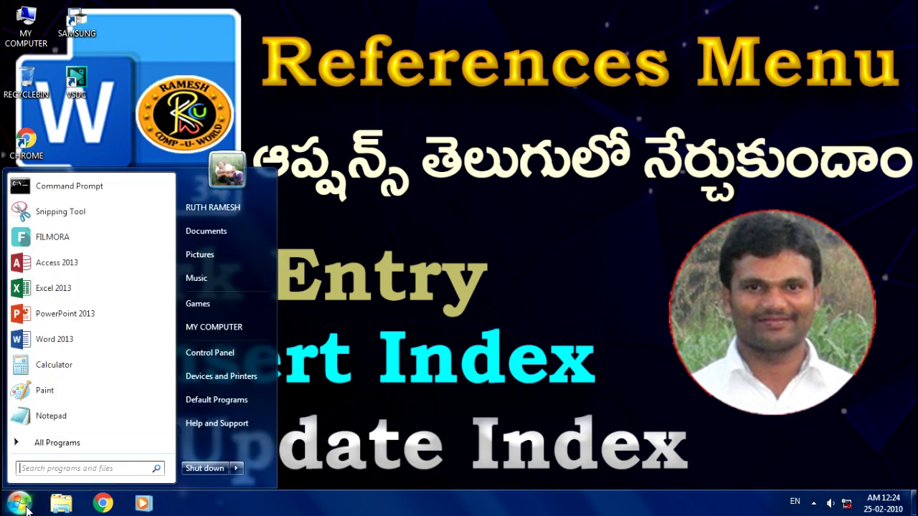
left_click(56, 443)
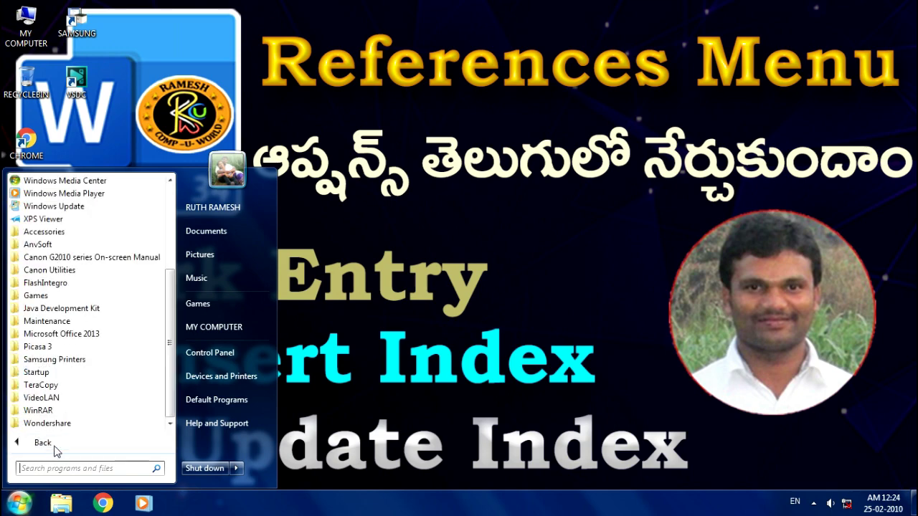
left_click(61, 333)
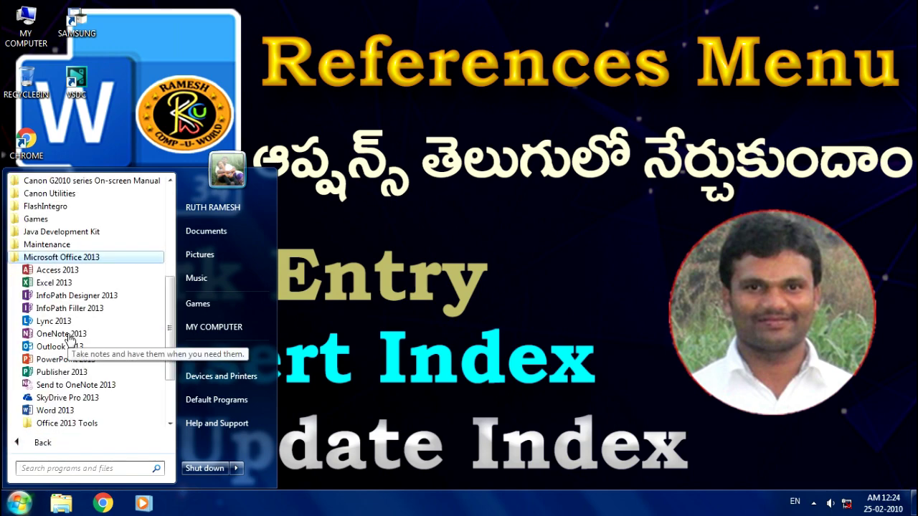
left_click(52, 410)
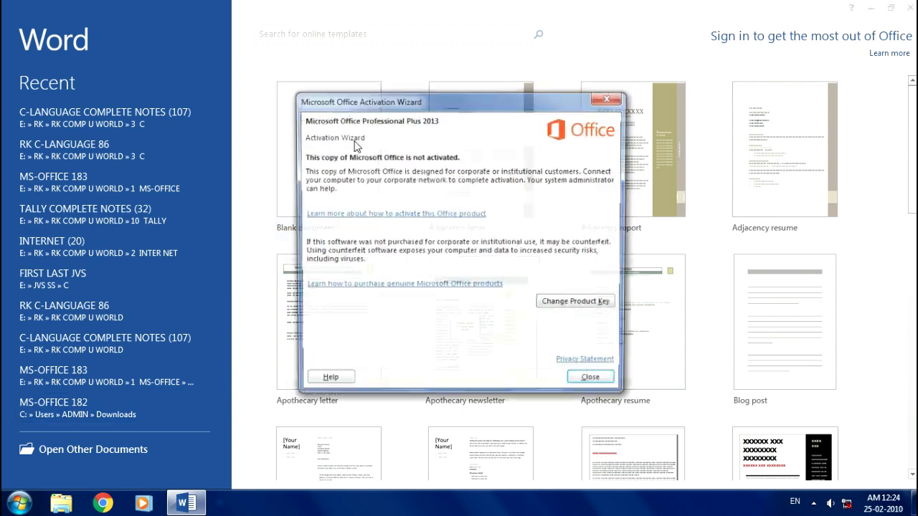
left_click(649, 438)
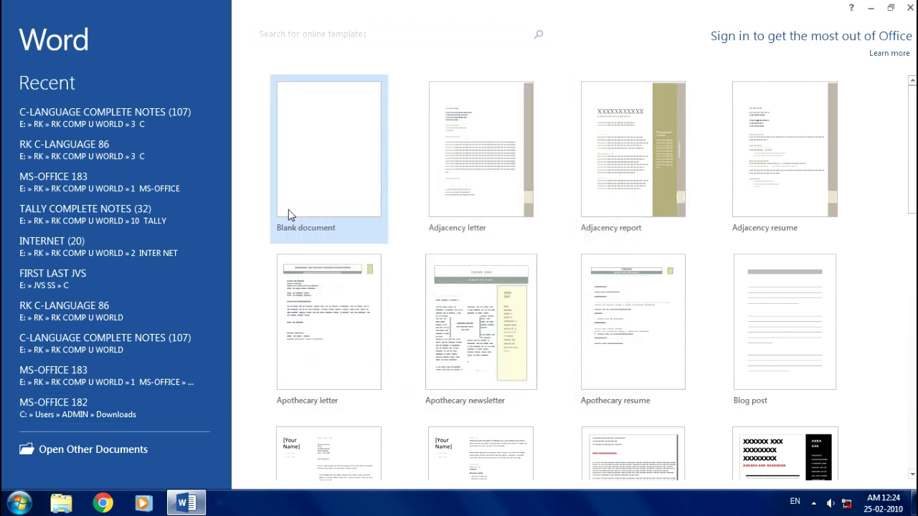
left_click(316, 179)
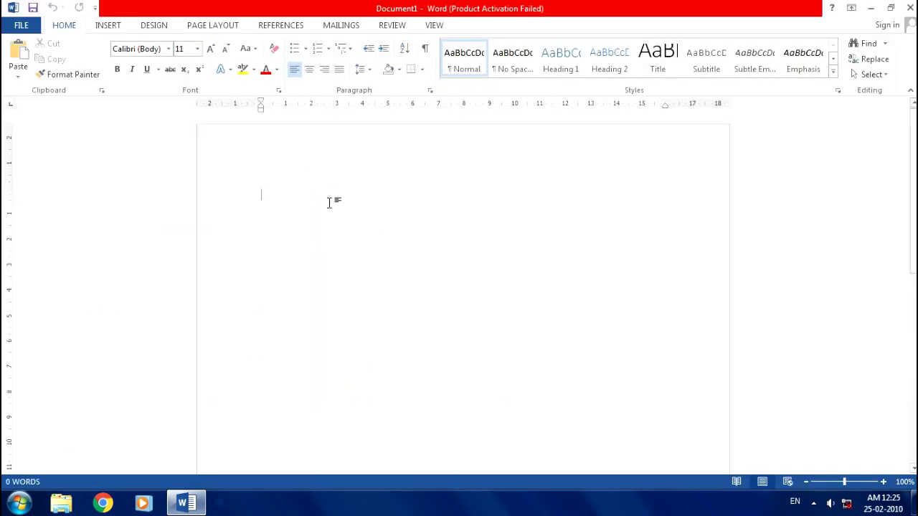
- Switch to the References ribbon and bring up Word Help with F1
left_click(285, 25)
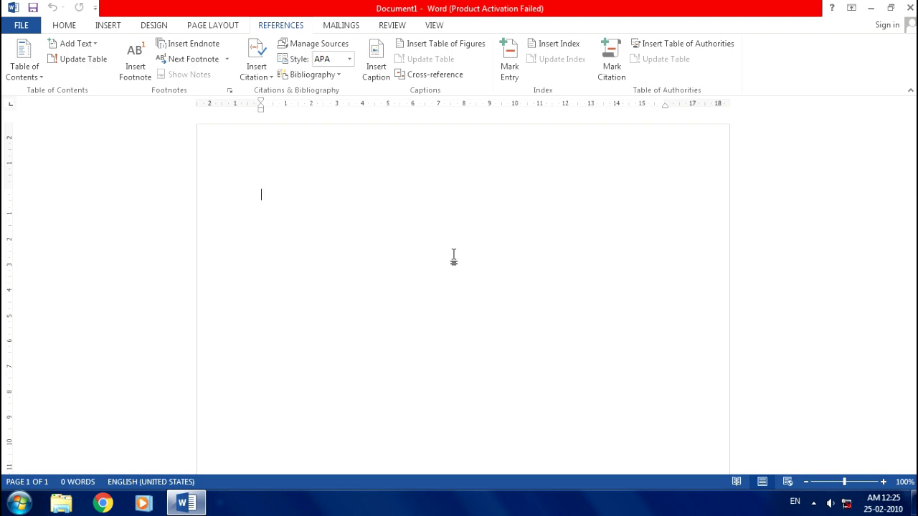
key("F1")
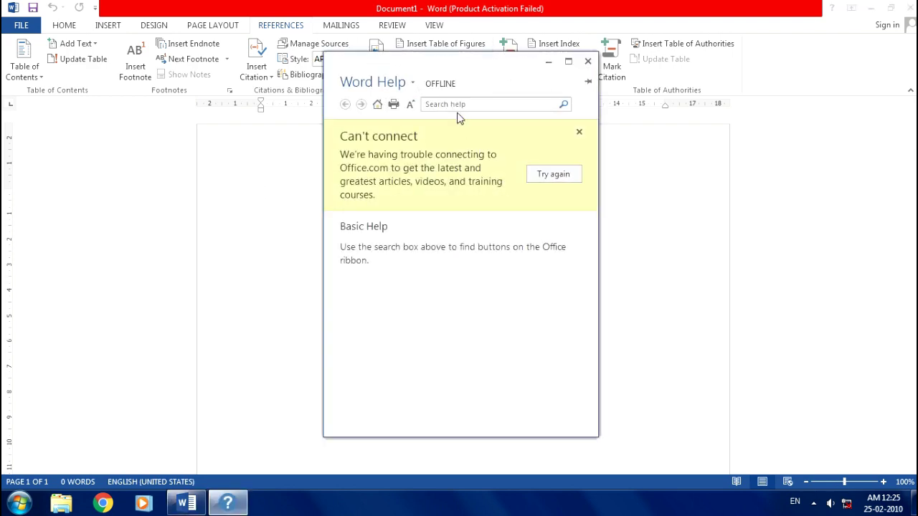
- Search Word Help for the term 'copy'
left_click(456, 104)
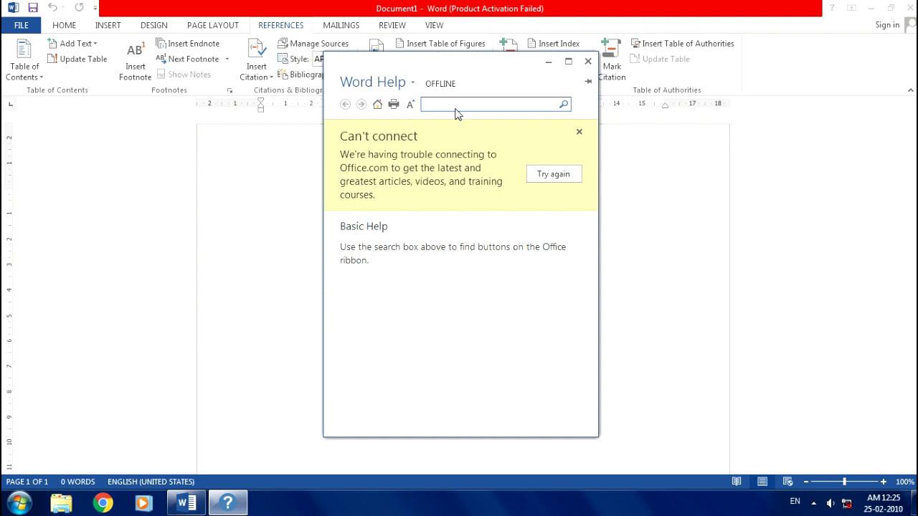
left_click(454, 104)
type("copy")
key("Return")
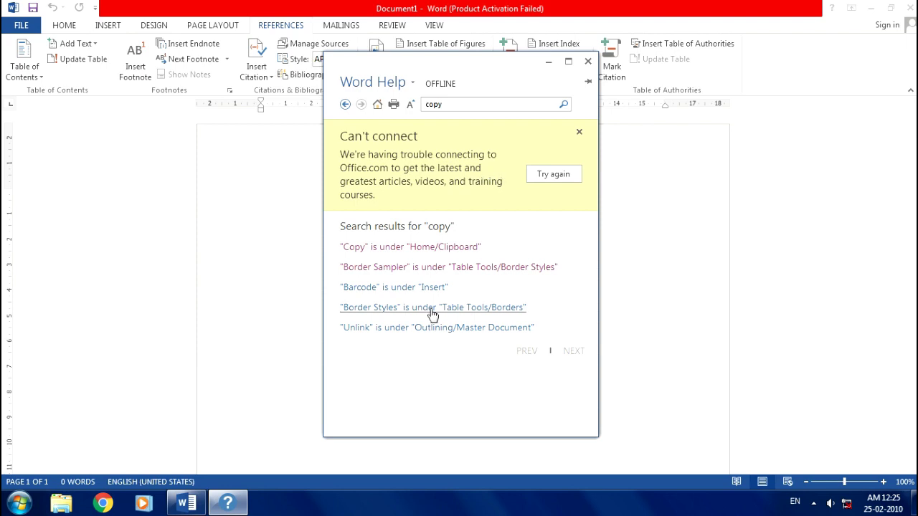
- Copy the entire 'Copy' help article and paste it into the document
left_click(423, 252)
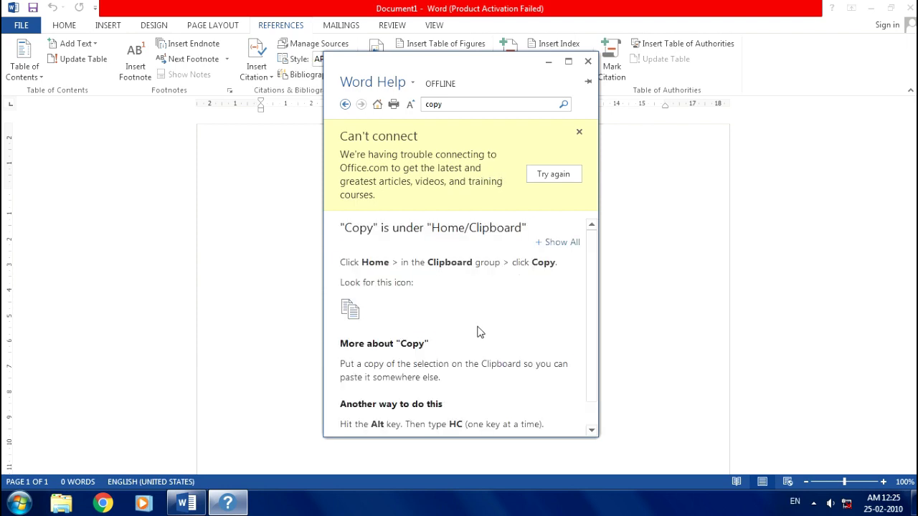
key("ctrl+a")
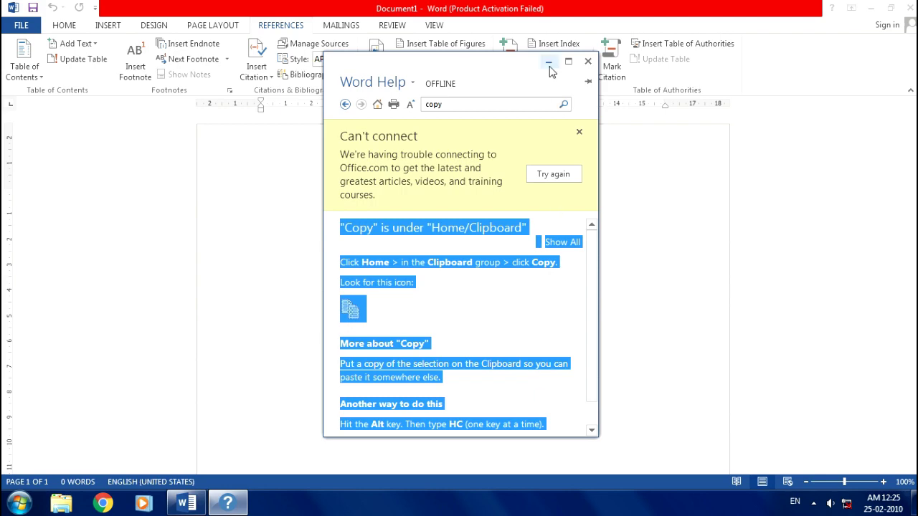
left_click(548, 62)
type("\"Copy\" is under \"Home/Clipboard\" +Show All Click Home > in the Clipboard group > click Copy. Look for this icon: More about \"Copy\" Put a copy of the selection on the Clipboard so you can paste it somewhere else. Another way to do this Hit the Alt key. Then type HC (one key at a time). +Other places you can find this command 1. Click File > New > New Blog Post > Create. 2. Click Blog Post > in the Clipboard group > click Copy. 1. Click the message bar that appears when Word discovers a conflict. 2. Click Conflicts > in the Clipboard group > click Copy.")
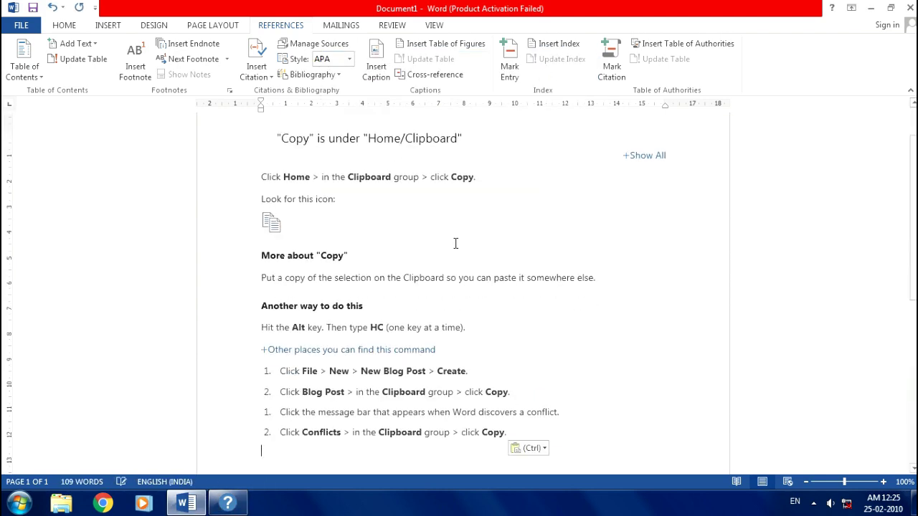
- Paste the full Border Sampler help article below the Copy text
left_click(236, 505)
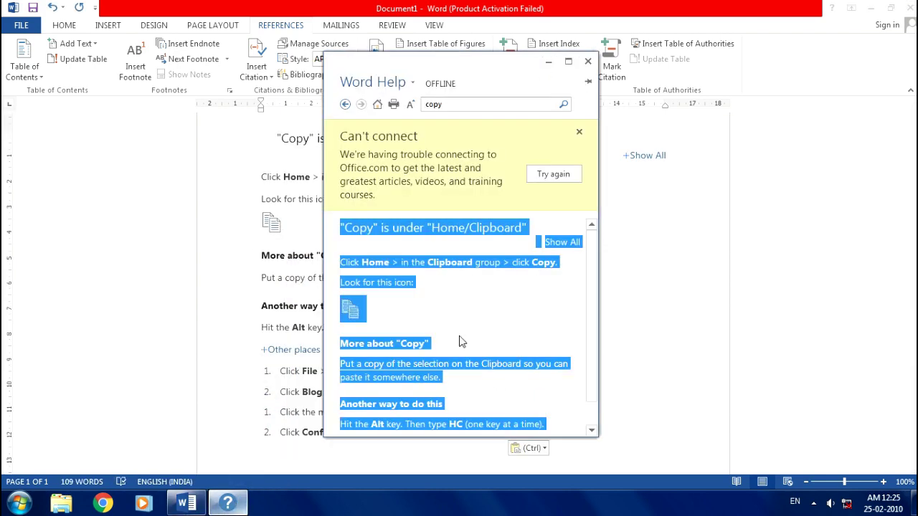
left_click(345, 105)
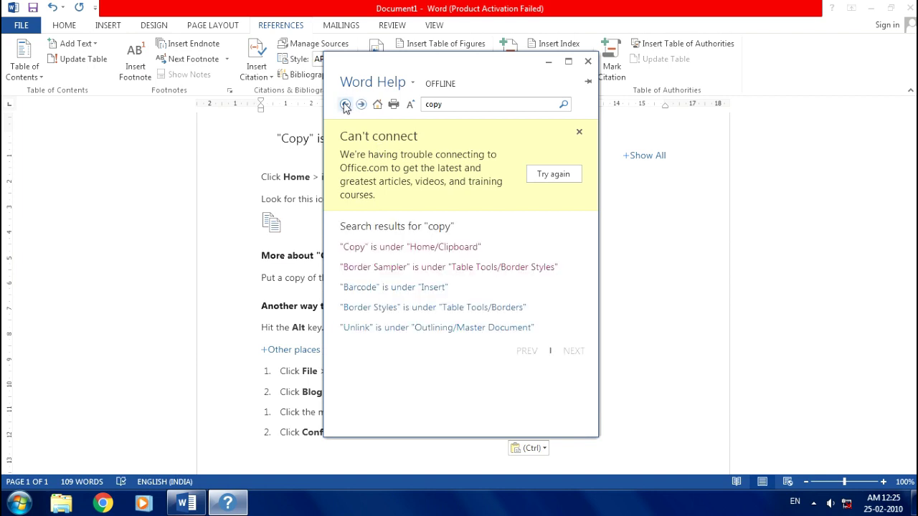
left_click(409, 267)
key("ctrl+a")
key("ctrl+c")
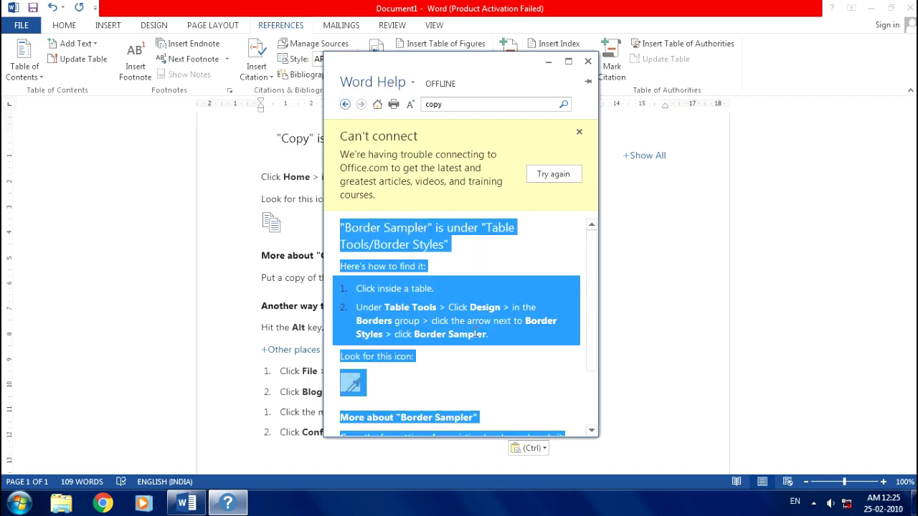
left_click(549, 63)
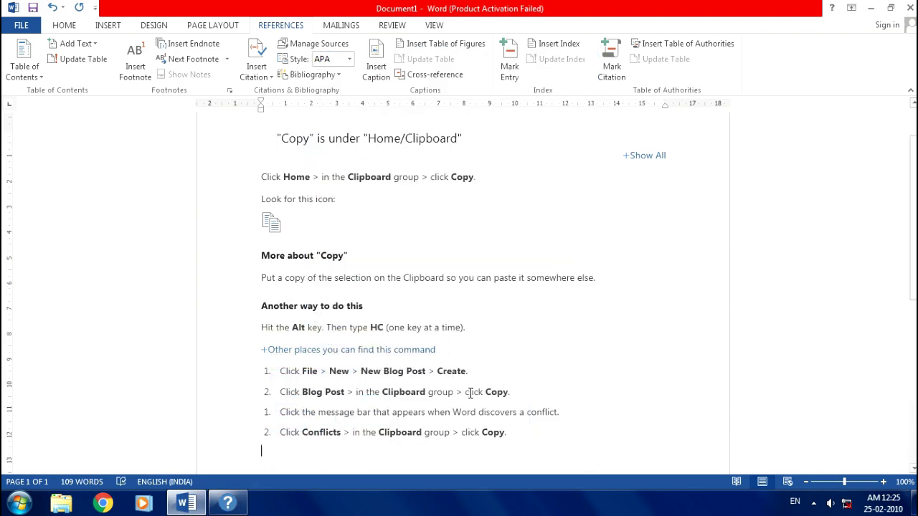
key("ctrl+v")
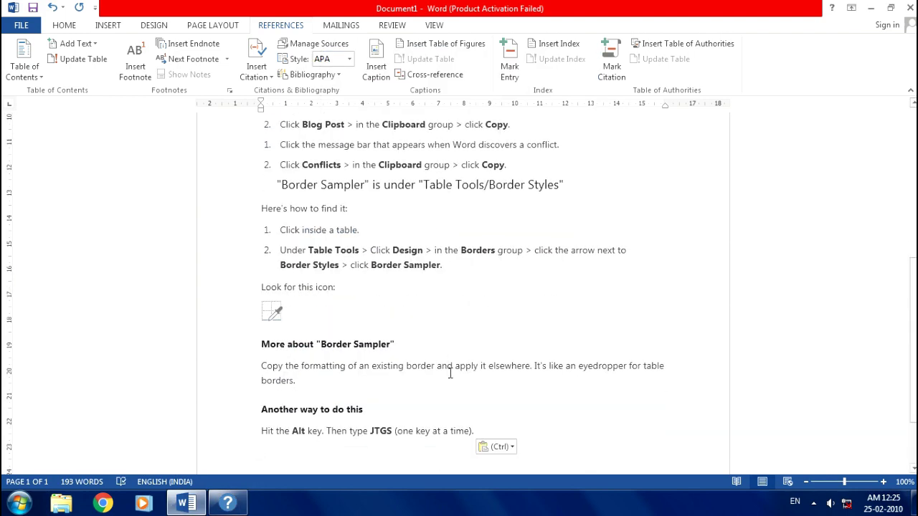
scroll(455, 373, "up", 5)
scroll(455, 373, "up", 4)
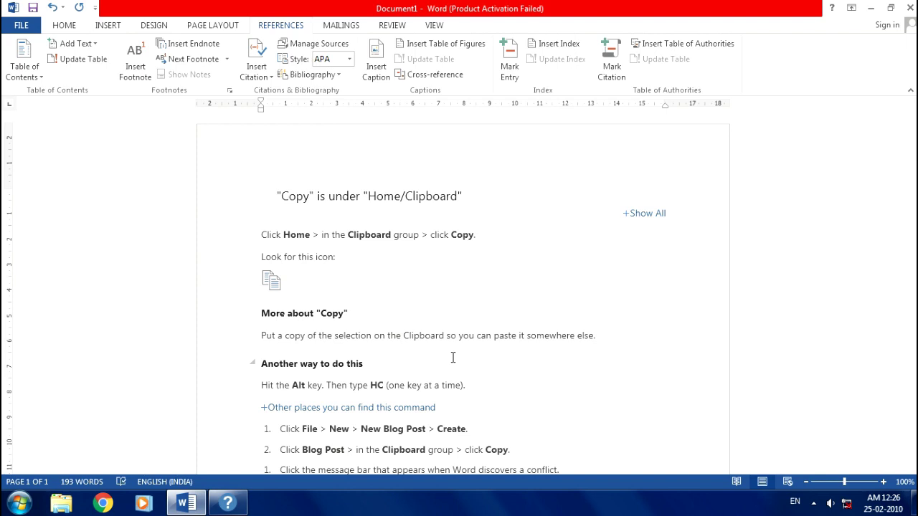
- Copy all the document text and paste it again at the end, reaching 579 words
key("ctrl+a")
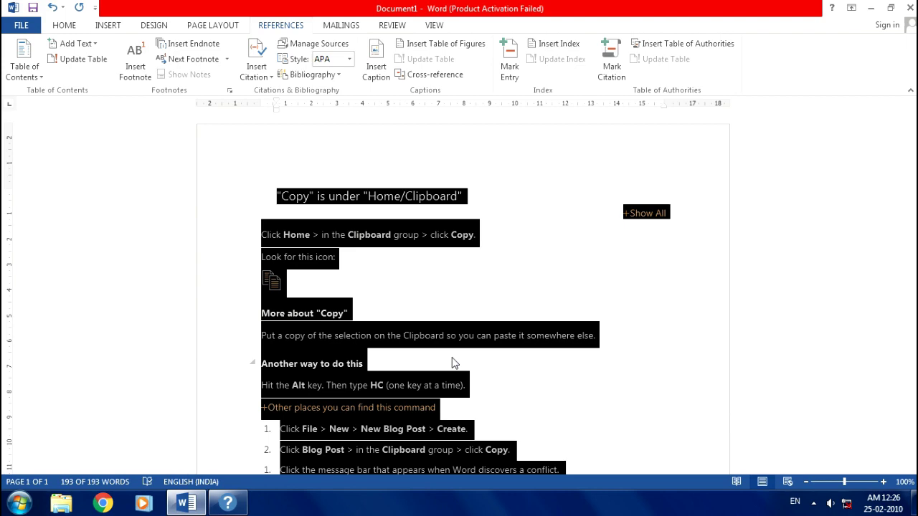
scroll(452, 366, "down", 7)
scroll(438, 416, "down", 1)
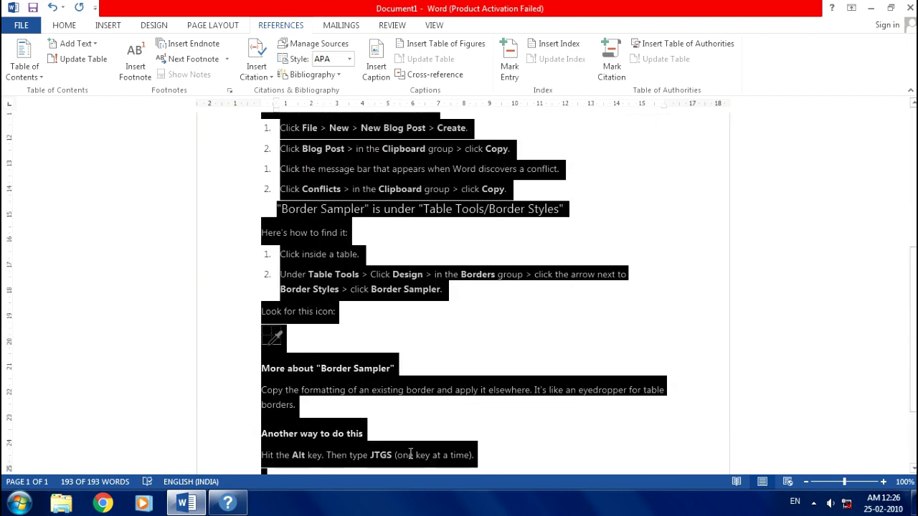
scroll(373, 416, "down", 3)
left_click(335, 402)
key("ctrl+v")
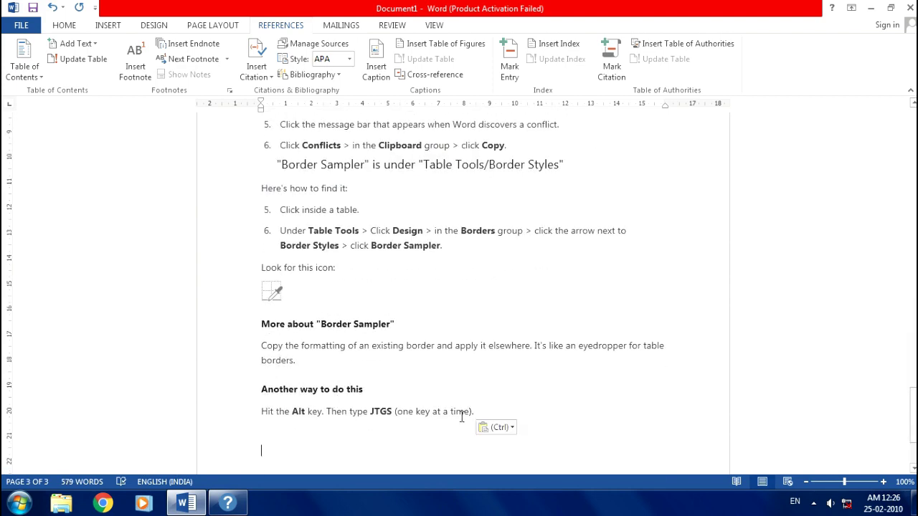
scroll(461, 416, "up", 5)
scroll(461, 416, "up", 4)
scroll(462, 416, "up", 5)
scroll(461, 416, "up", 5)
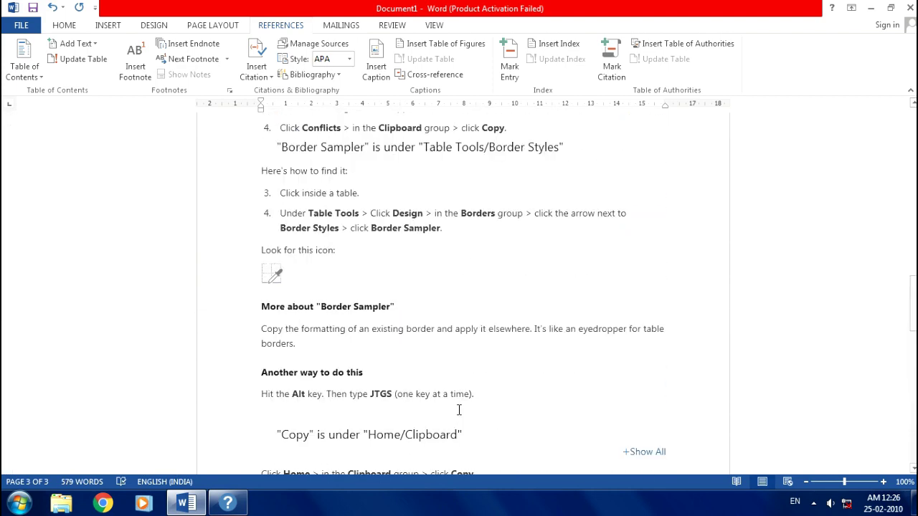
scroll(459, 409, "up", 5)
scroll(451, 398, "up", 5)
scroll(446, 390, "up", 5)
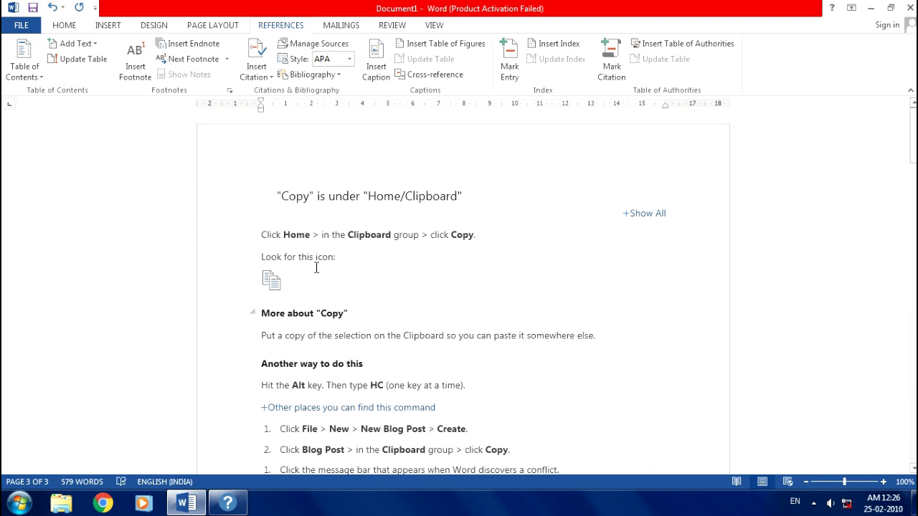
- Mark 'Copy' from the first heading as an index entry everywhere, creating 18 XE fields
left_click_drag(281, 197, 310, 198)
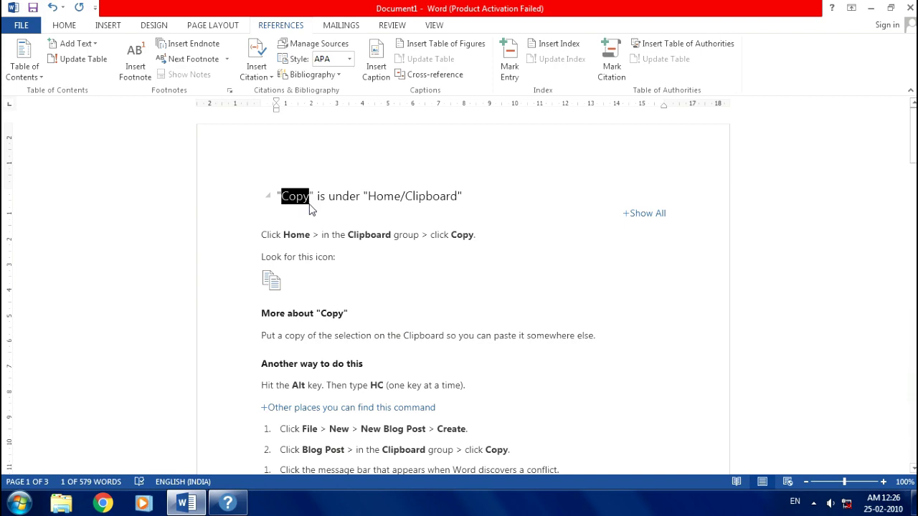
left_click(509, 68)
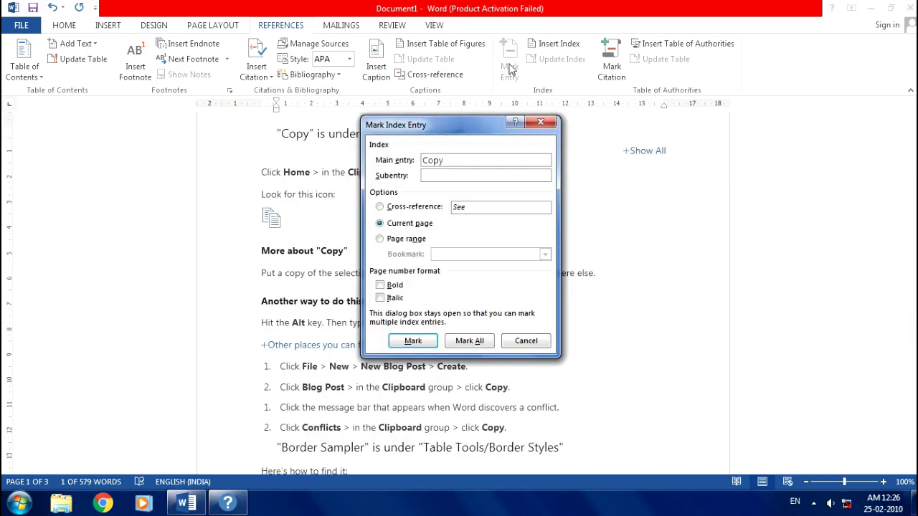
left_click(466, 342)
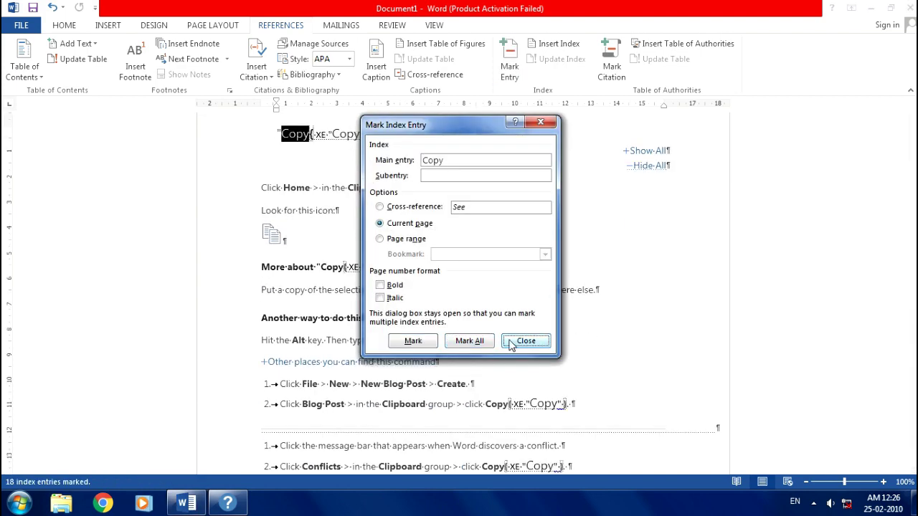
left_click(512, 343)
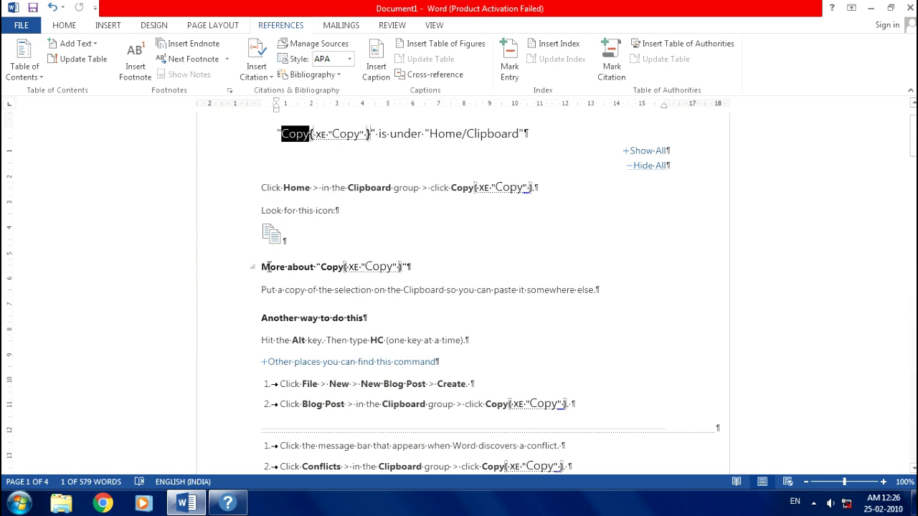
- Mark every occurrence of 'More' as an XE index entry
left_click_drag(262, 268, 284, 268)
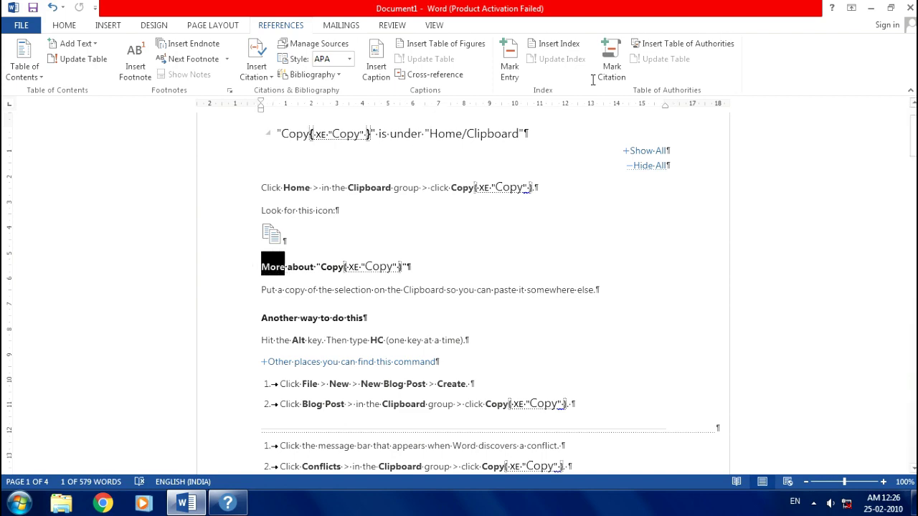
left_click(517, 80)
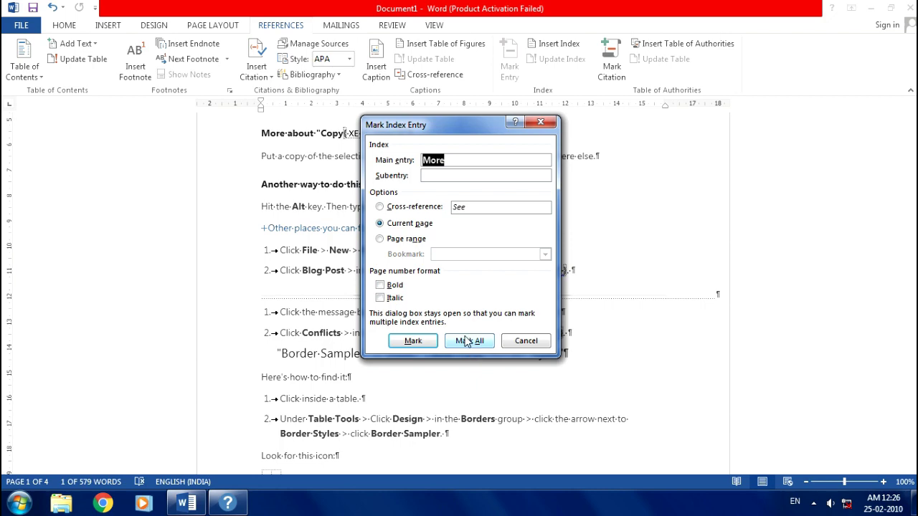
left_click(468, 341)
left_click(526, 341)
- Mark every occurrence of 'Border' from the Border Sampler heading as an XE index entry
scroll(371, 326, "down", 5)
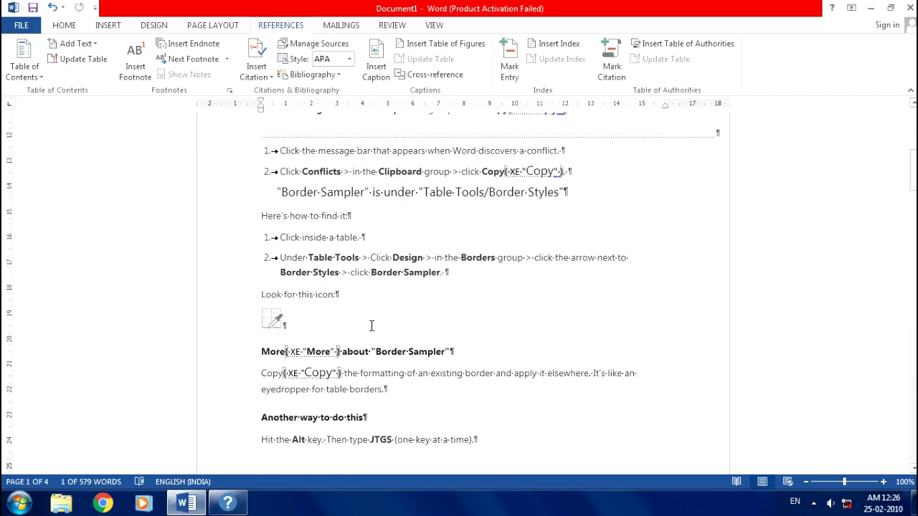
mouse_move(321, 171)
left_click_drag(282, 193, 318, 192)
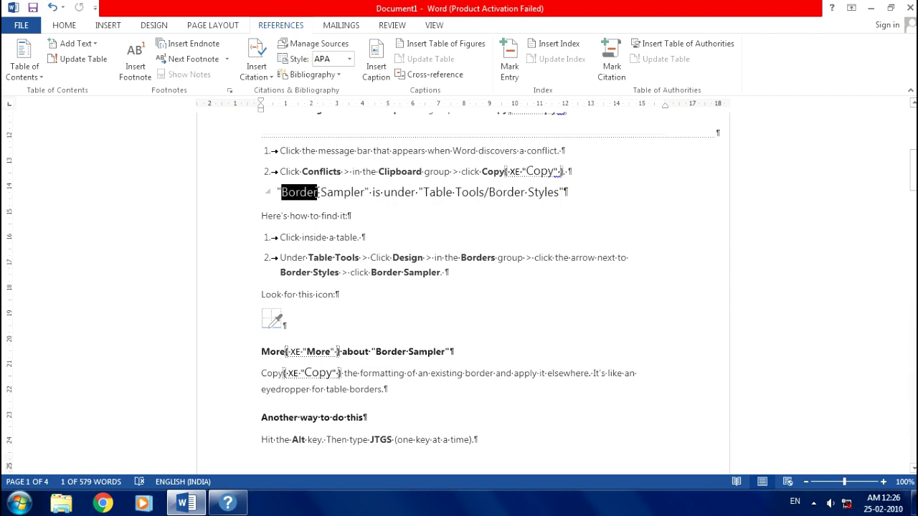
left_click(509, 58)
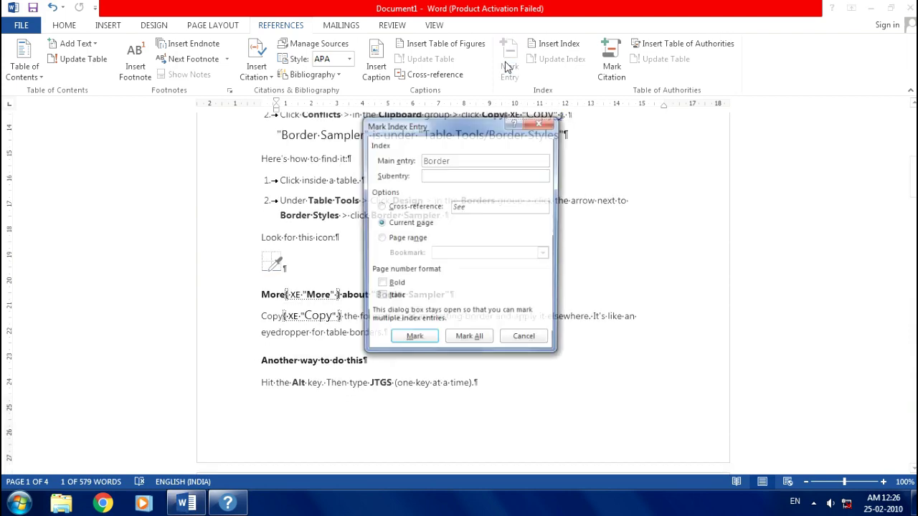
left_click(466, 341)
left_click(526, 342)
scroll(444, 349, "up", 2)
scroll(444, 349, "up", 7)
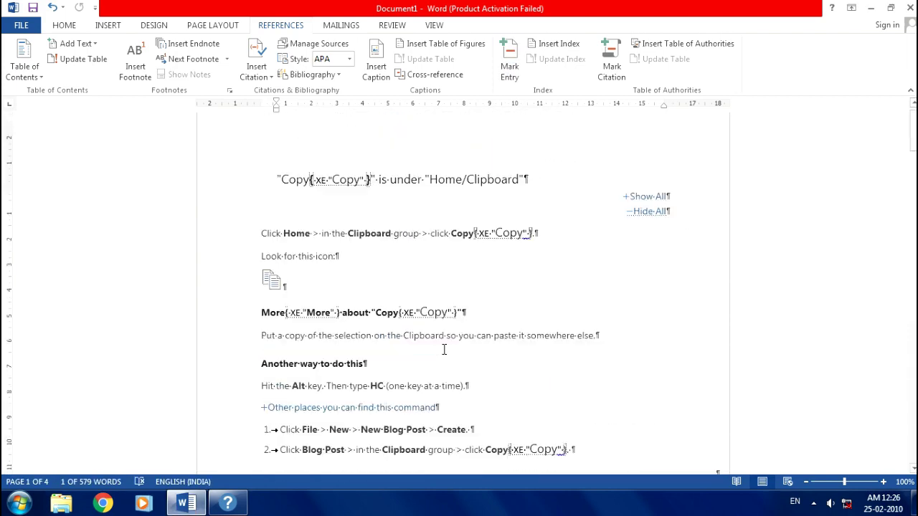
scroll(444, 349, "up", 1)
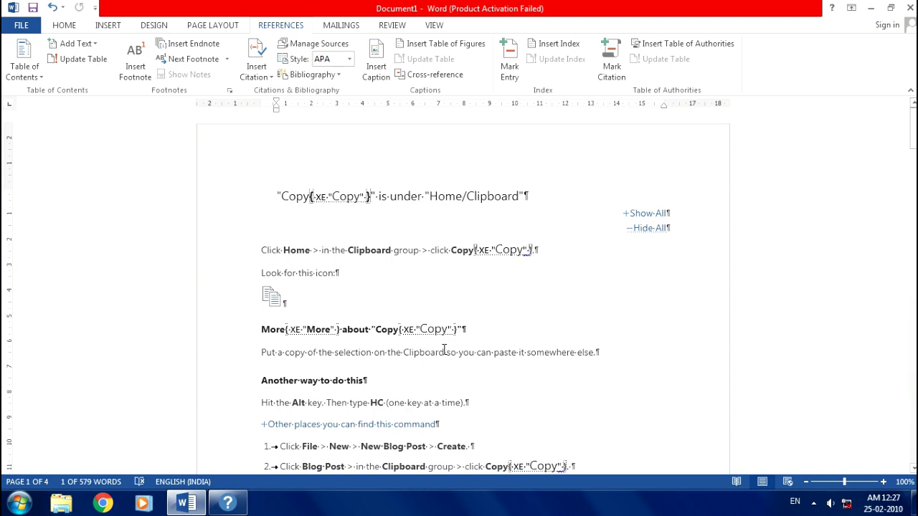
- Add an empty paragraph above the first heading and insert a two-column index there
left_click(278, 195)
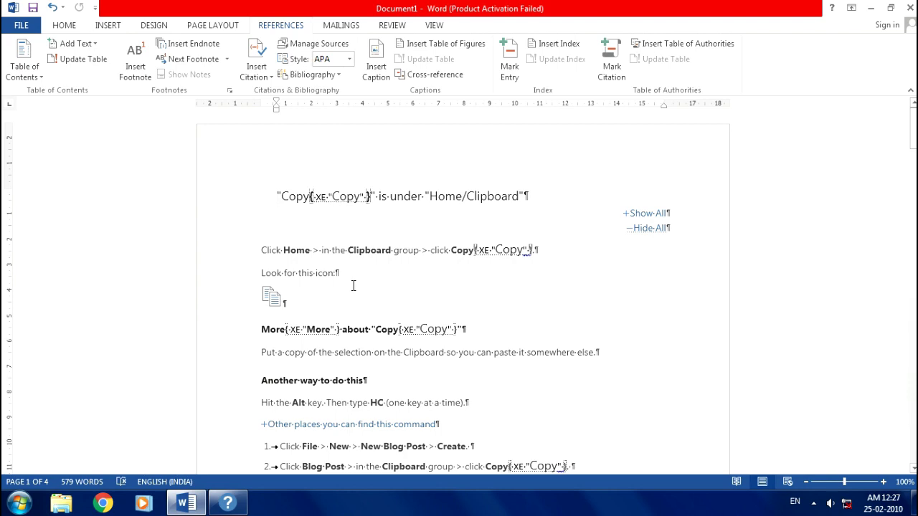
key("Return")
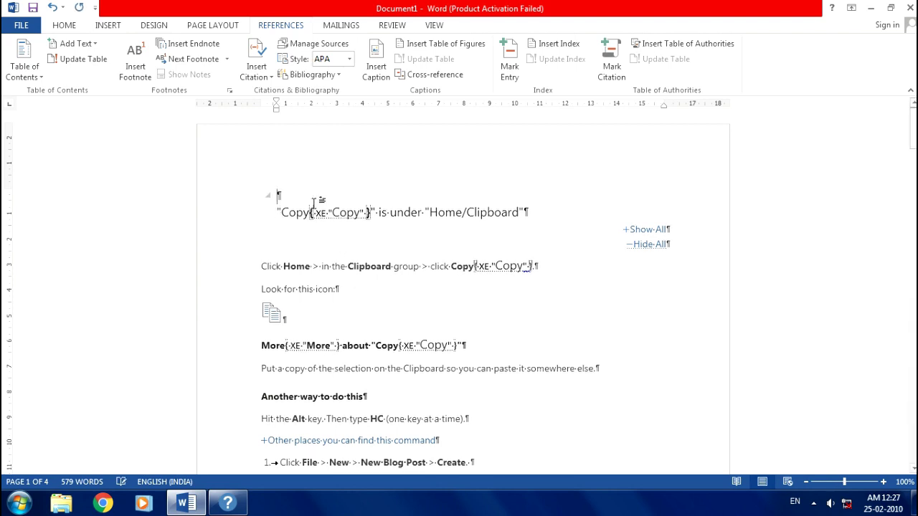
left_click(293, 196)
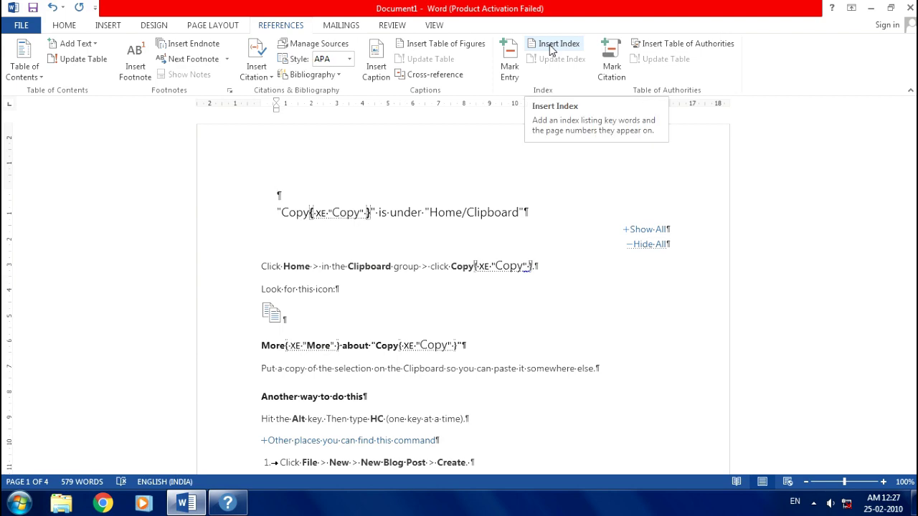
left_click(551, 48)
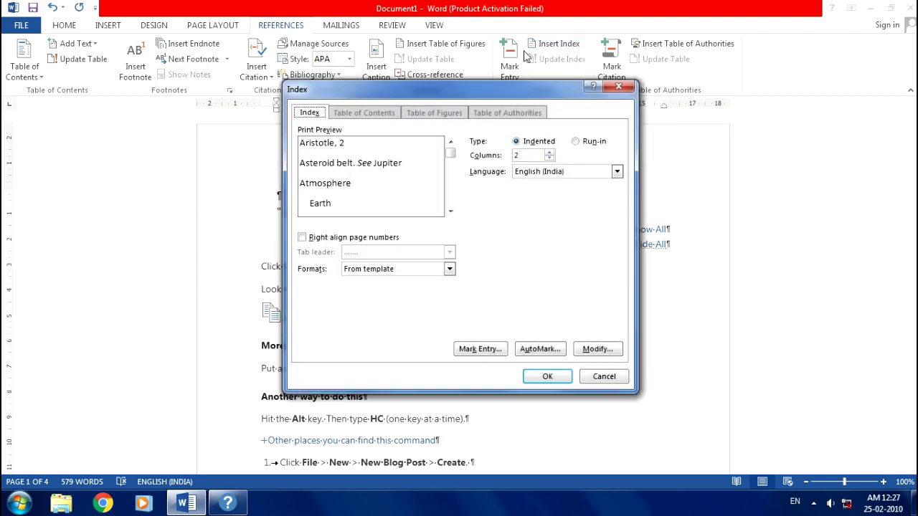
left_click(546, 377)
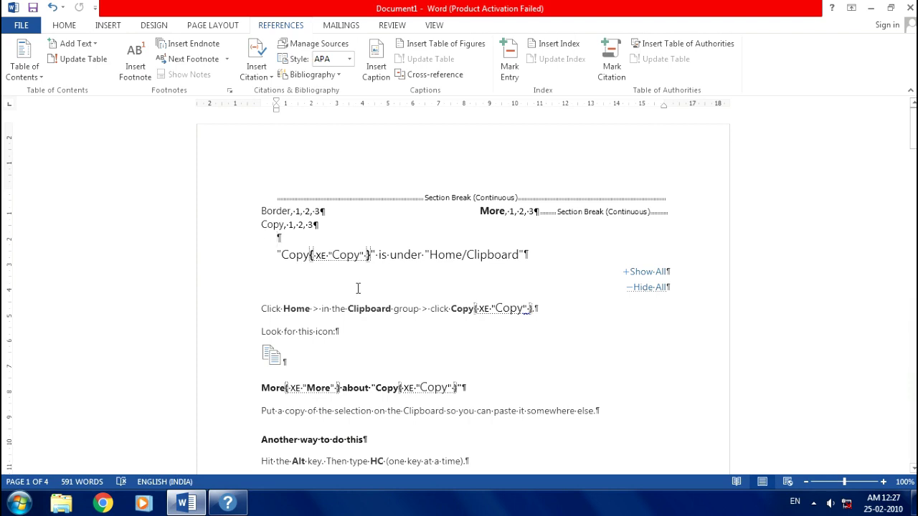
- Mark all 6 occurrences of 'Another' as XE index entries, starting from its heading
scroll(352, 328, "down", 4)
scroll(375, 348, "down", 7)
scroll(375, 349, "down", 7)
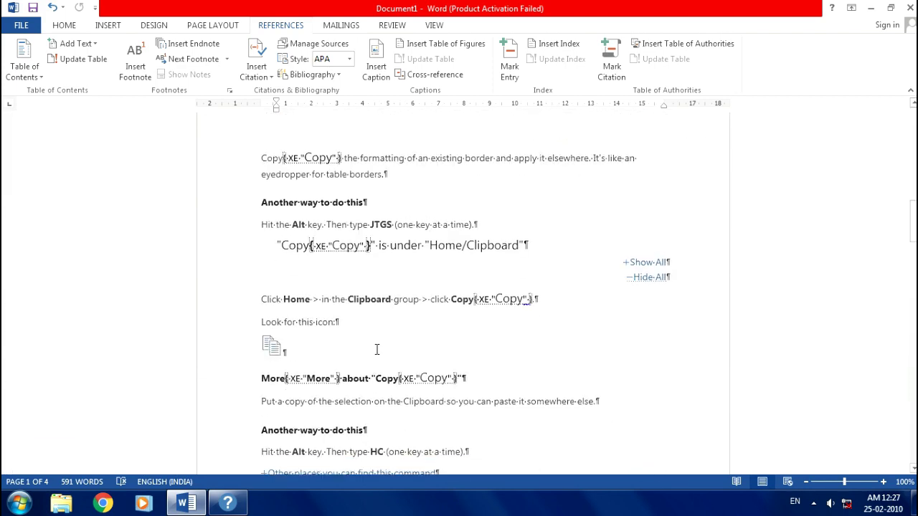
left_click_drag(262, 200, 297, 200)
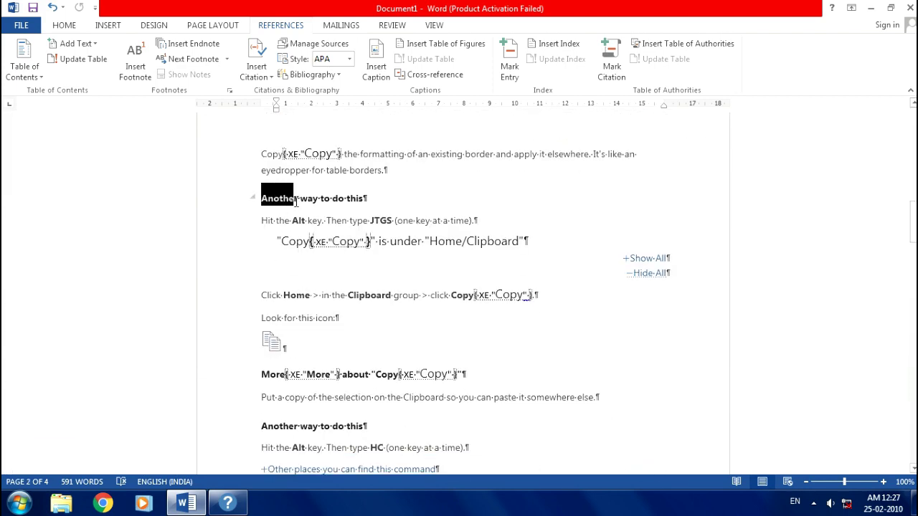
left_click(509, 61)
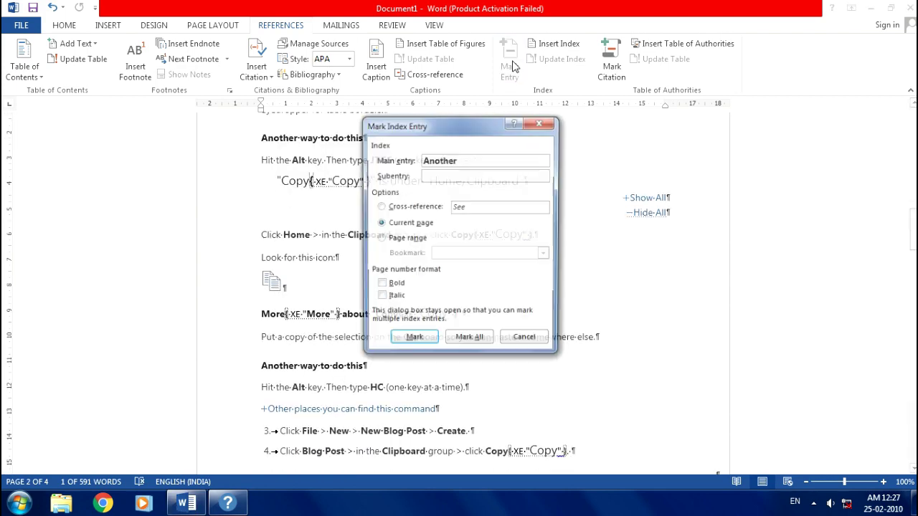
left_click(469, 341)
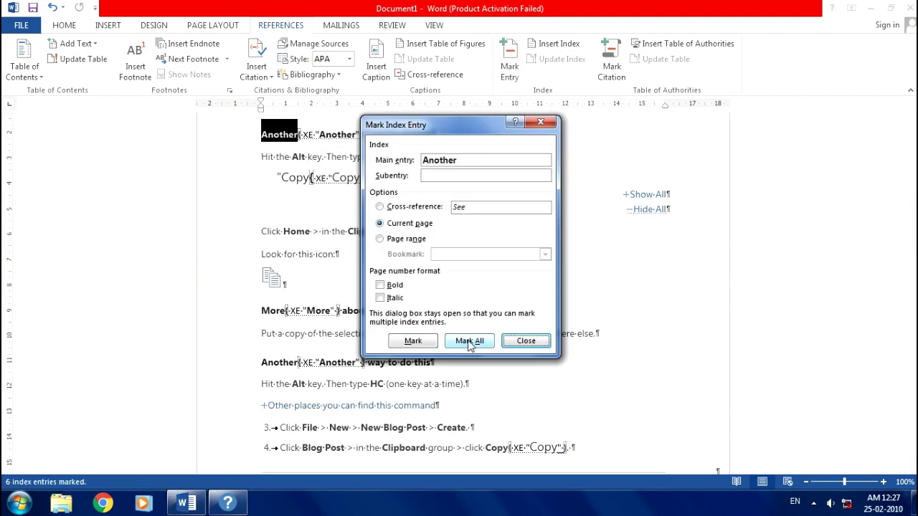
left_click(525, 341)
scroll(421, 329, "up", 7)
scroll(445, 358, "up", 5)
scroll(459, 380, "up", 5)
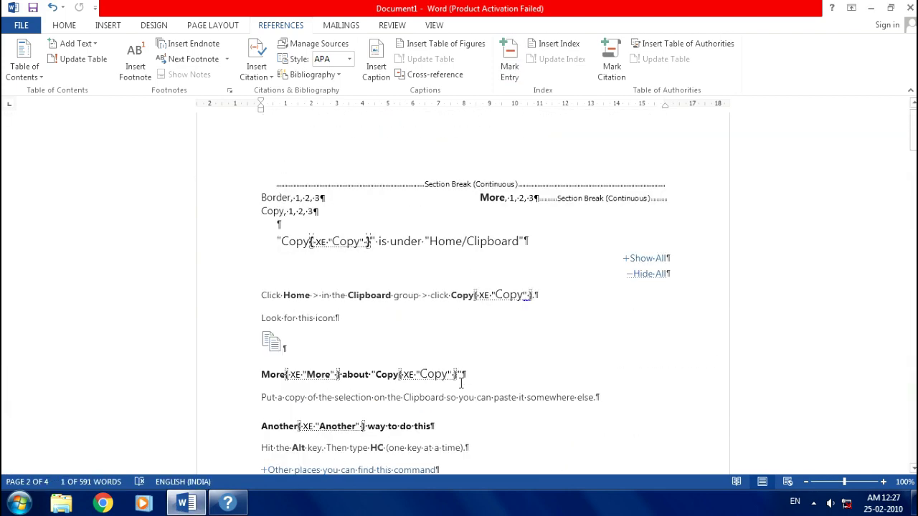
- Refresh the top index so it adds 'Another' with pages 1, 2, 3
left_click(319, 212)
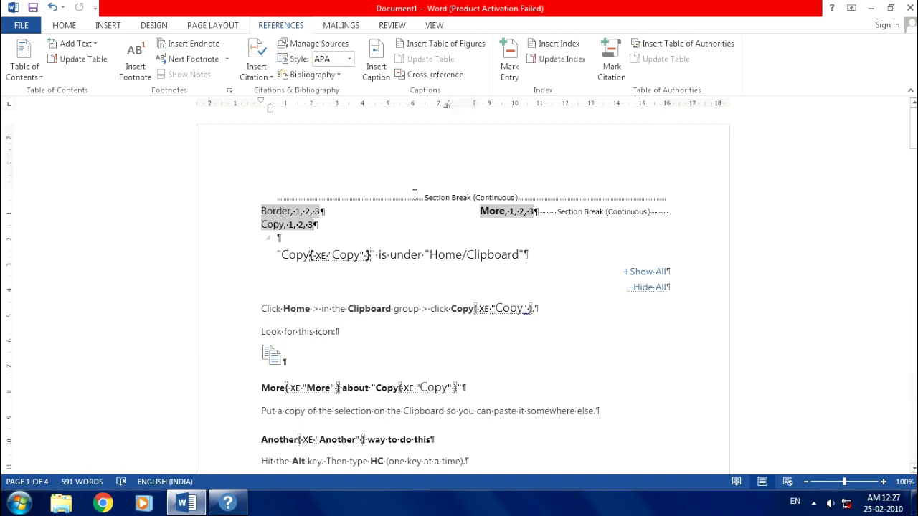
left_click(562, 63)
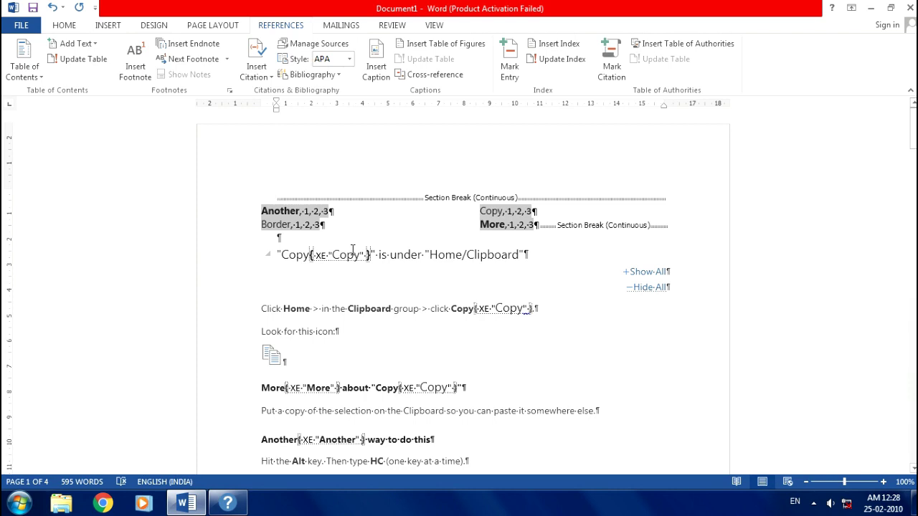
left_click(381, 220)
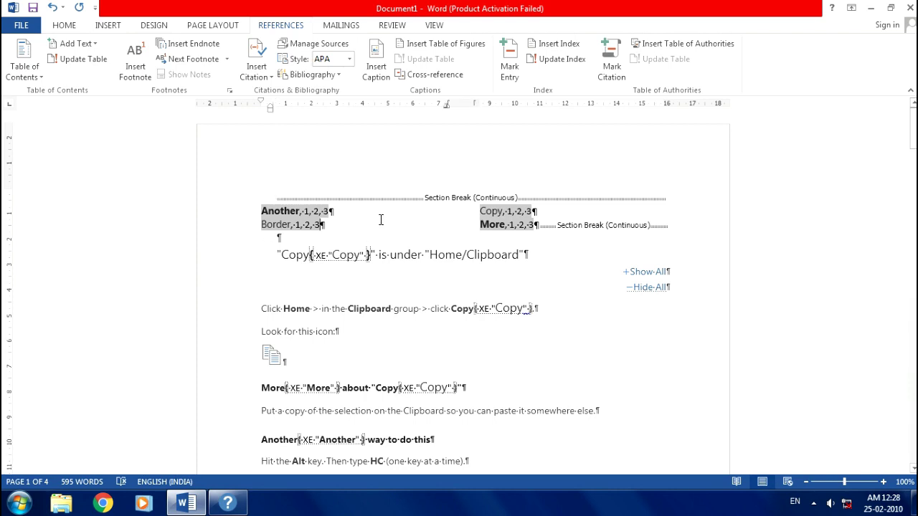